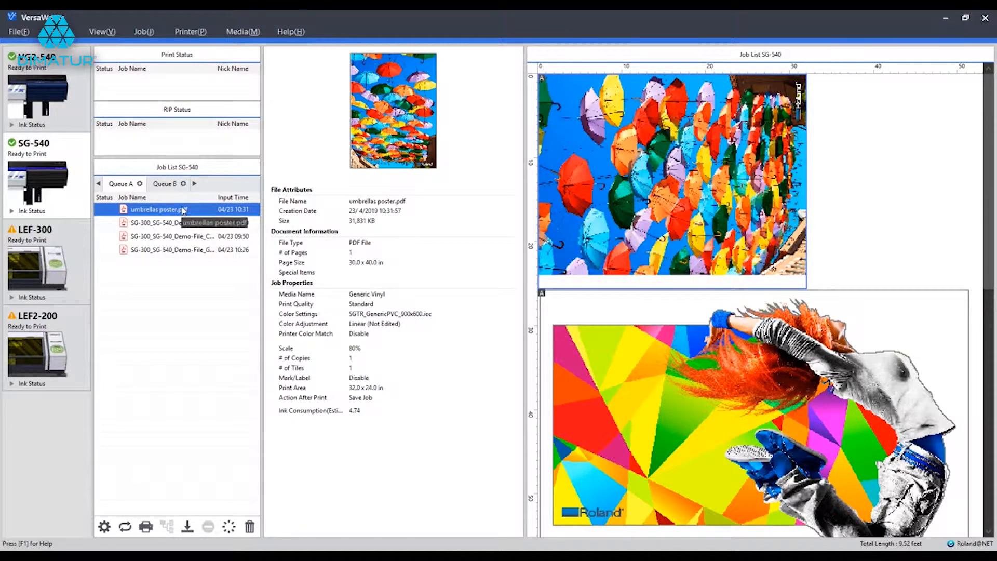
- Open the job settings for umbrellas poster.pdf and set its print orientation to upright, without rotation
double_click(181, 207)
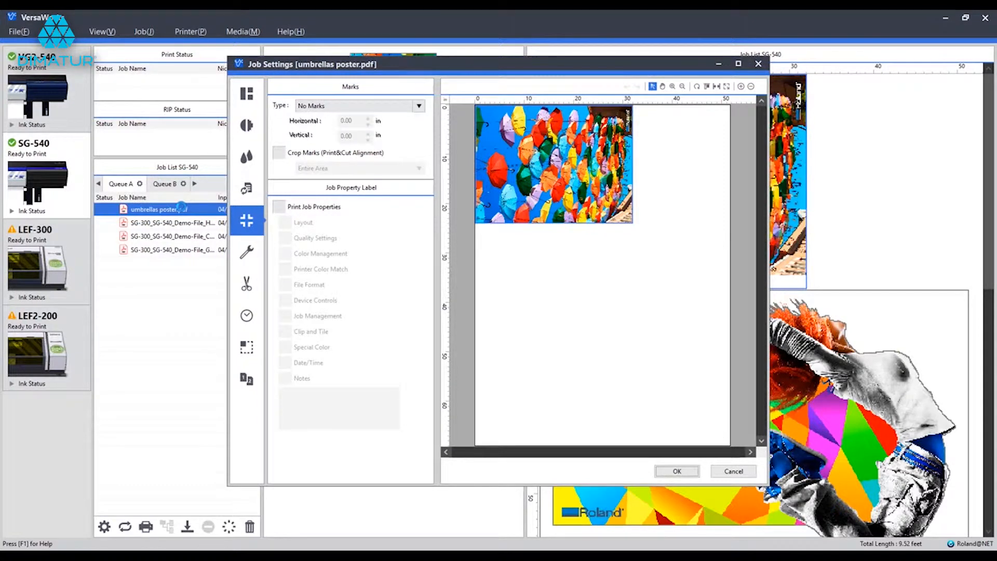
click(237, 94)
click(350, 393)
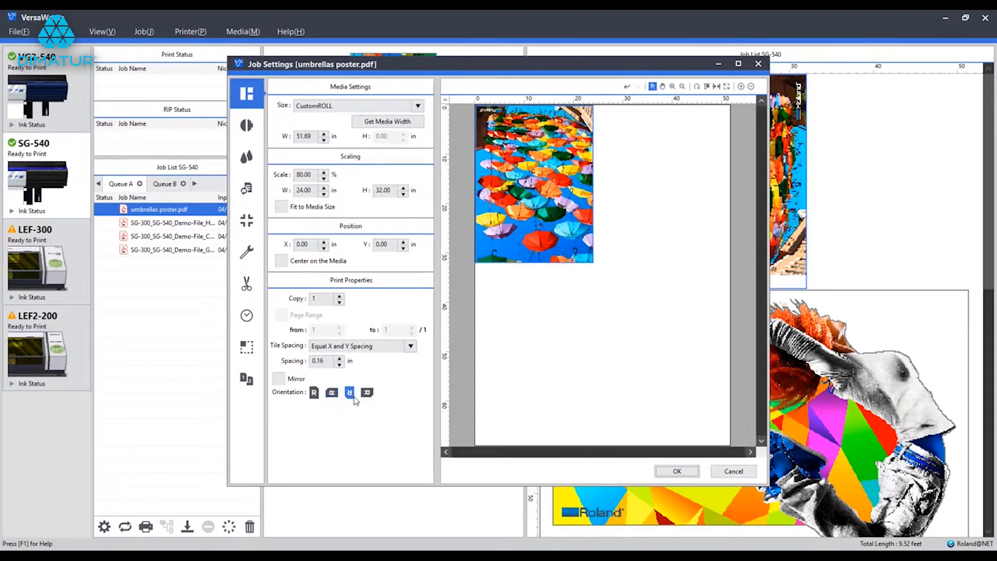
click(314, 393)
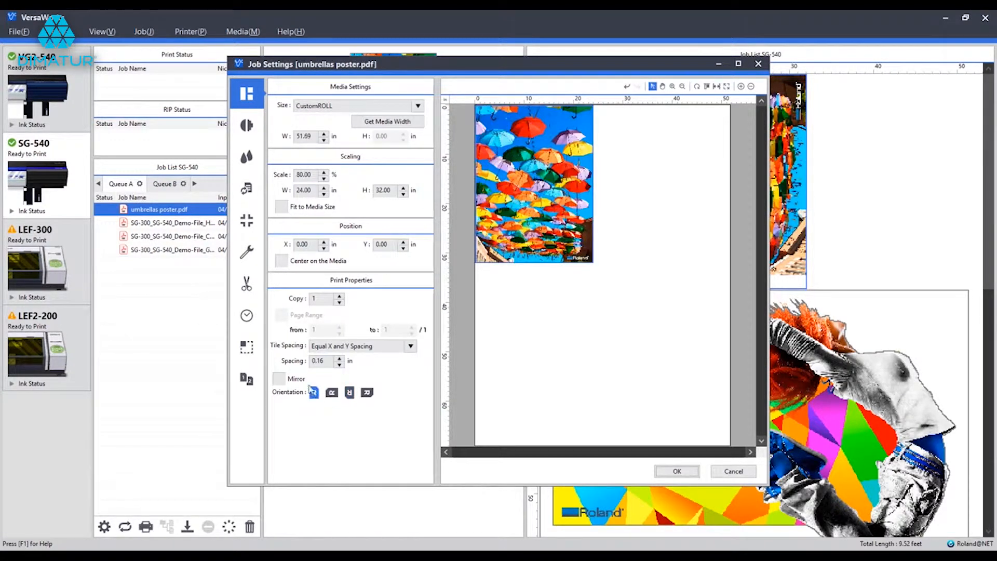
- Clip the umbrella poster to its lower section, about 24 by 12.42 in from Y 19.58 in, and apply the job settings
click(246, 347)
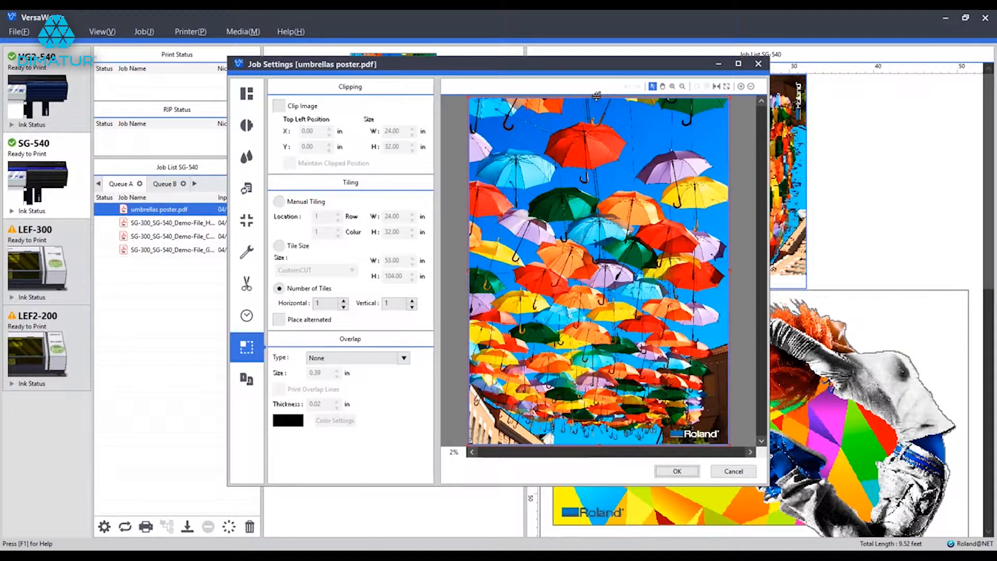
drag(596, 96, 585, 310)
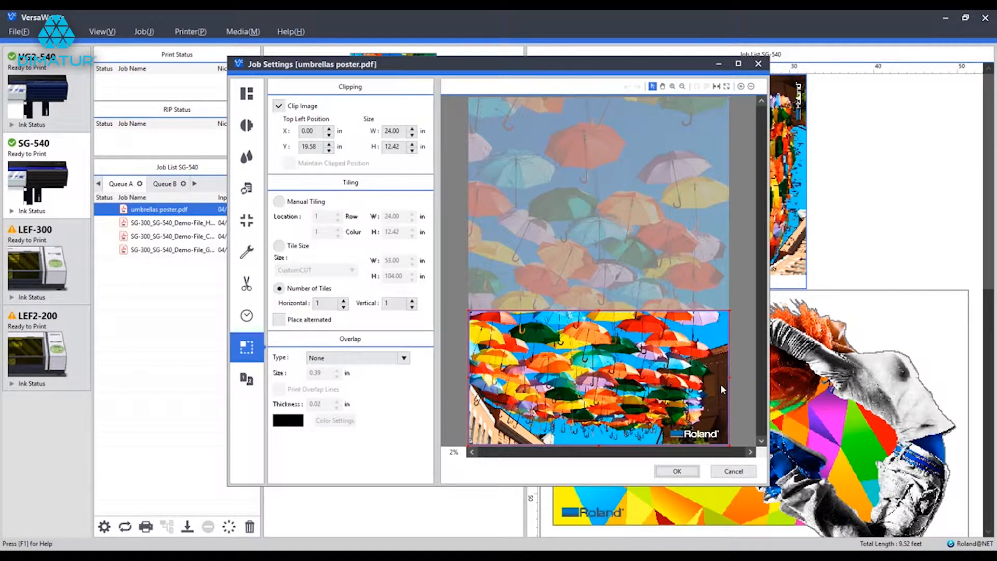
click(246, 97)
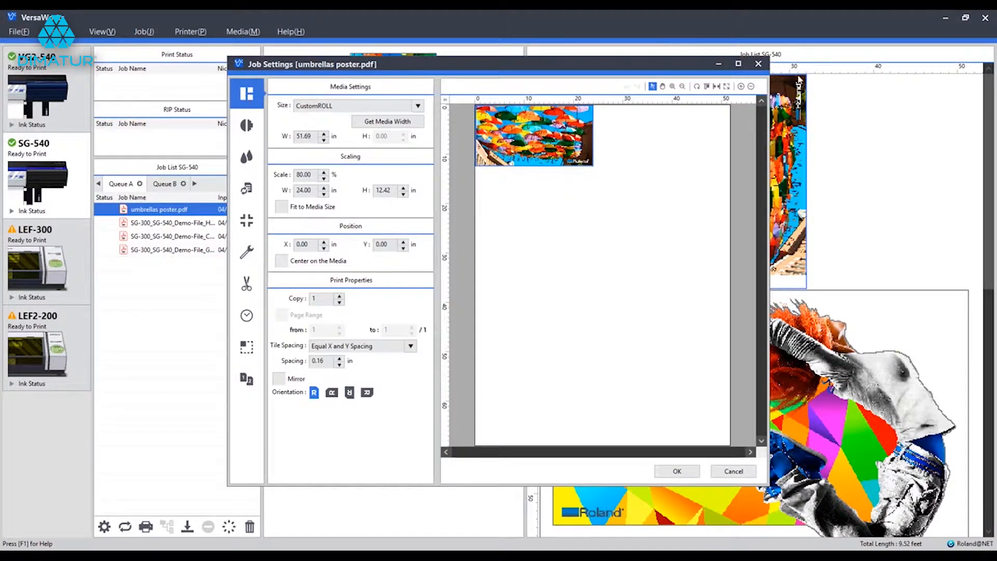
click(741, 86)
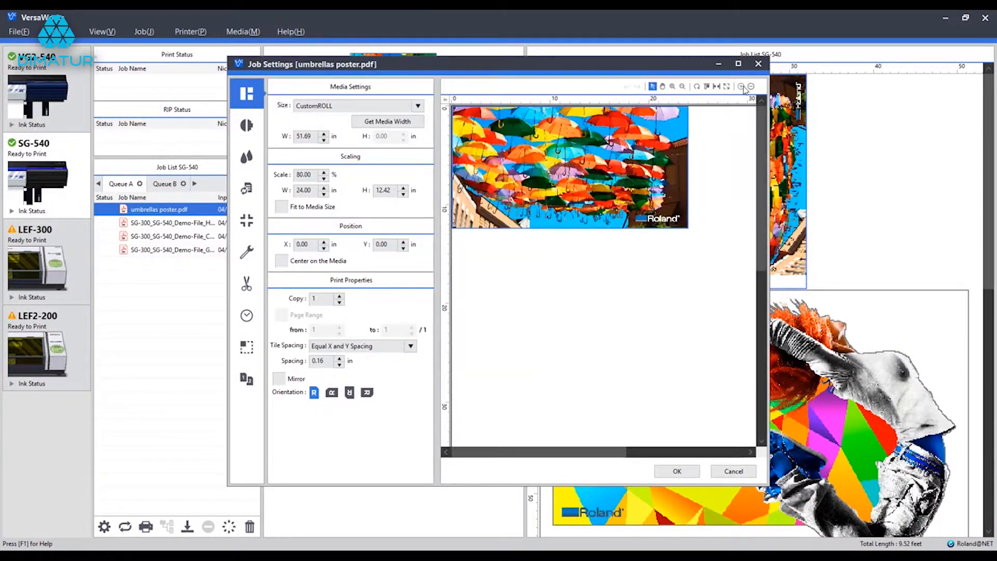
click(741, 87)
click(751, 87)
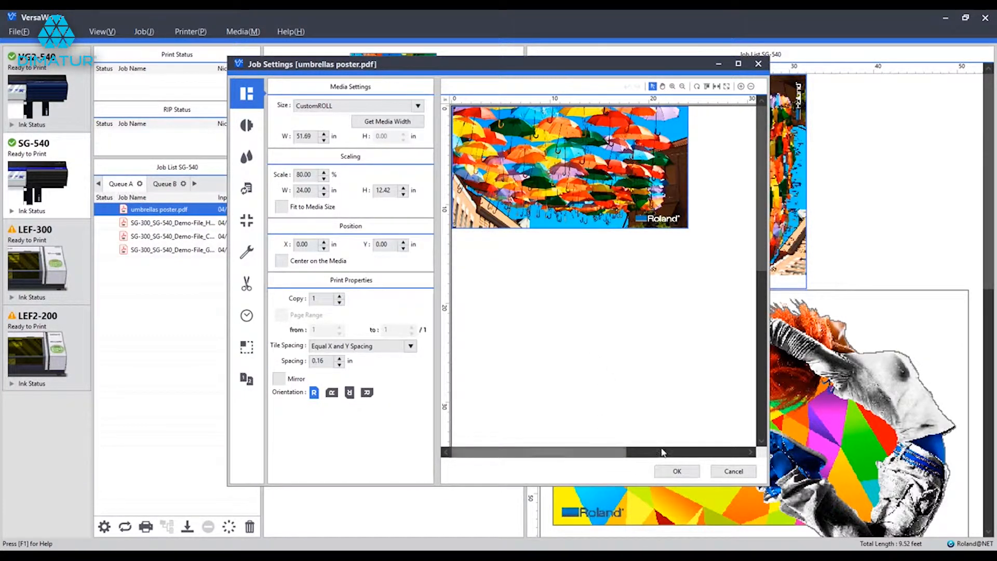
click(667, 473)
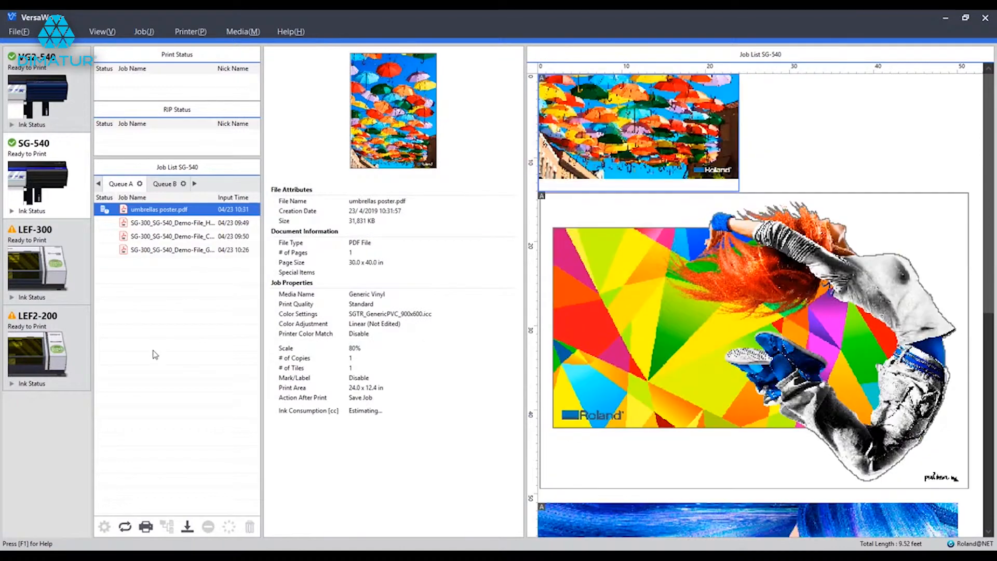
click(154, 358)
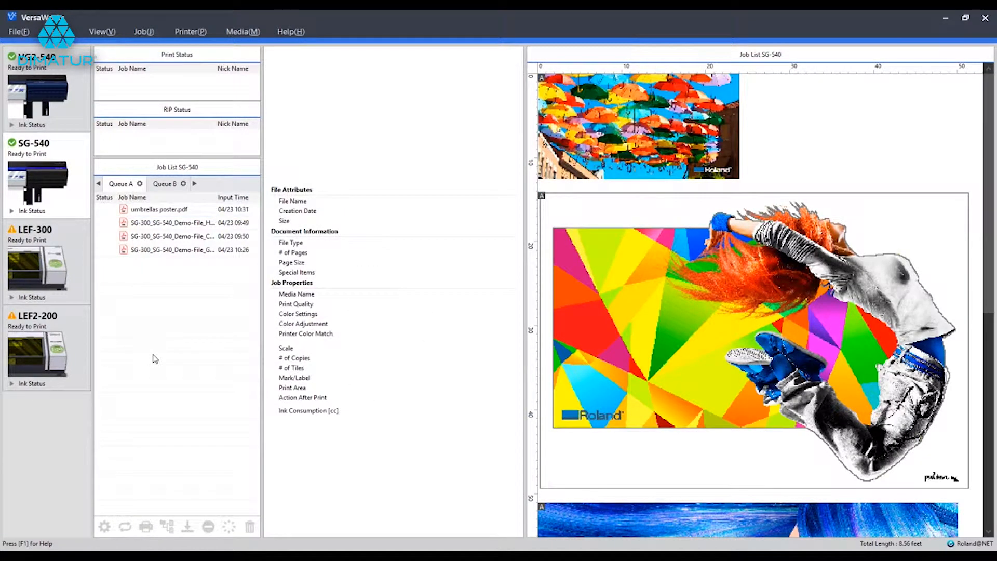
- Open the job settings for SG-300_SG-540_Demo-File_Champion-Blue.pdf and scale the image to a height of 75 in
click(183, 238)
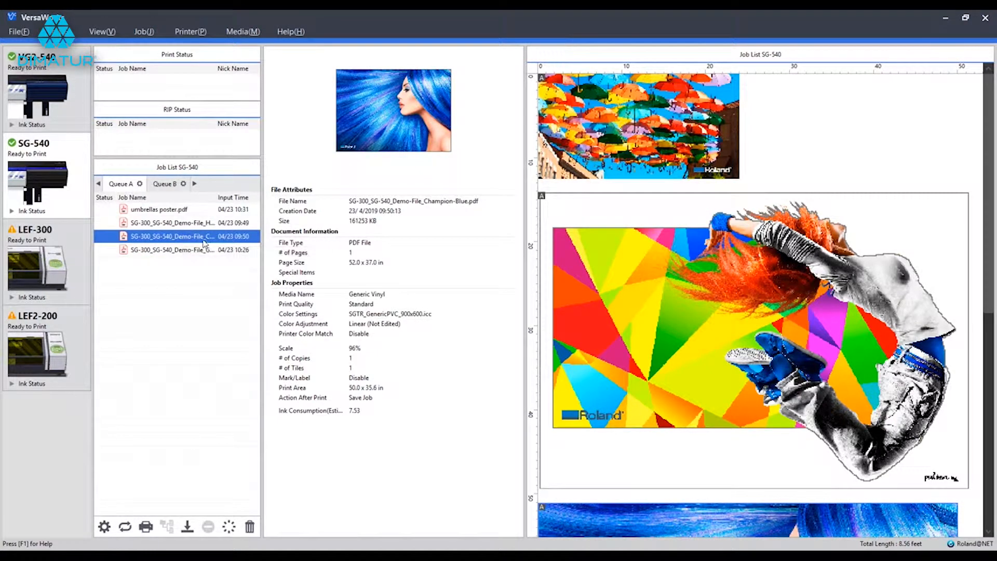
double_click(200, 236)
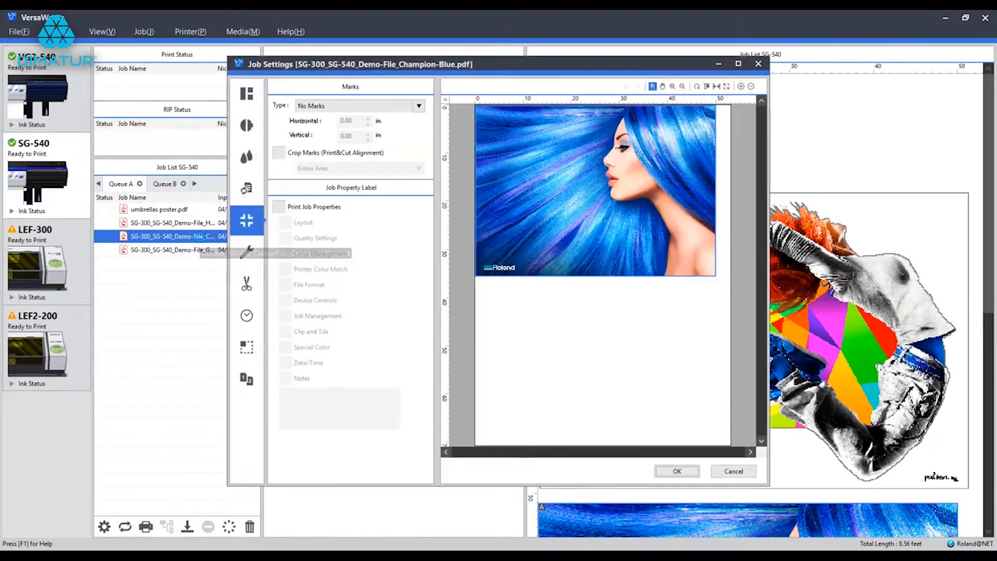
click(247, 94)
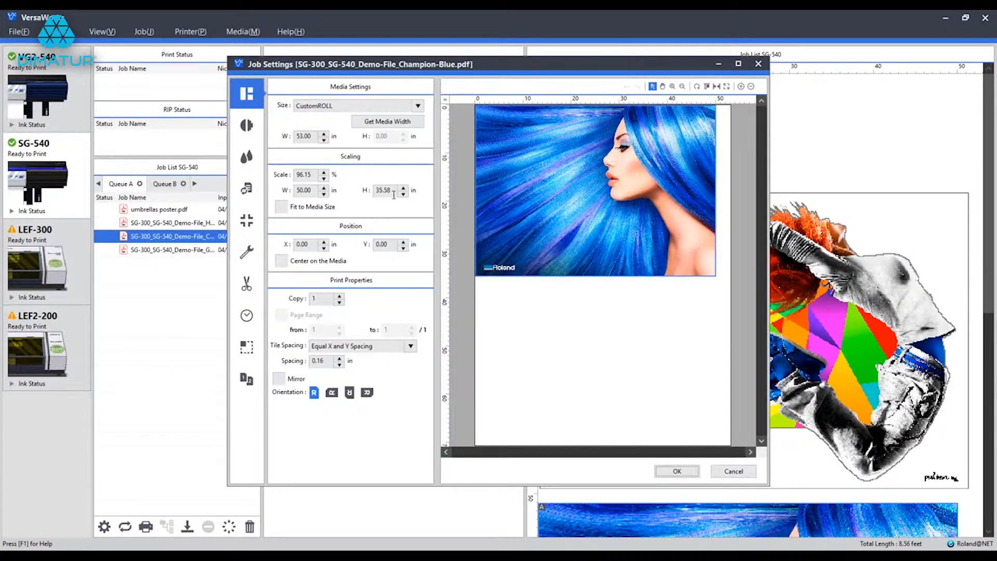
double_click(394, 195)
text(75)
key(Tab)
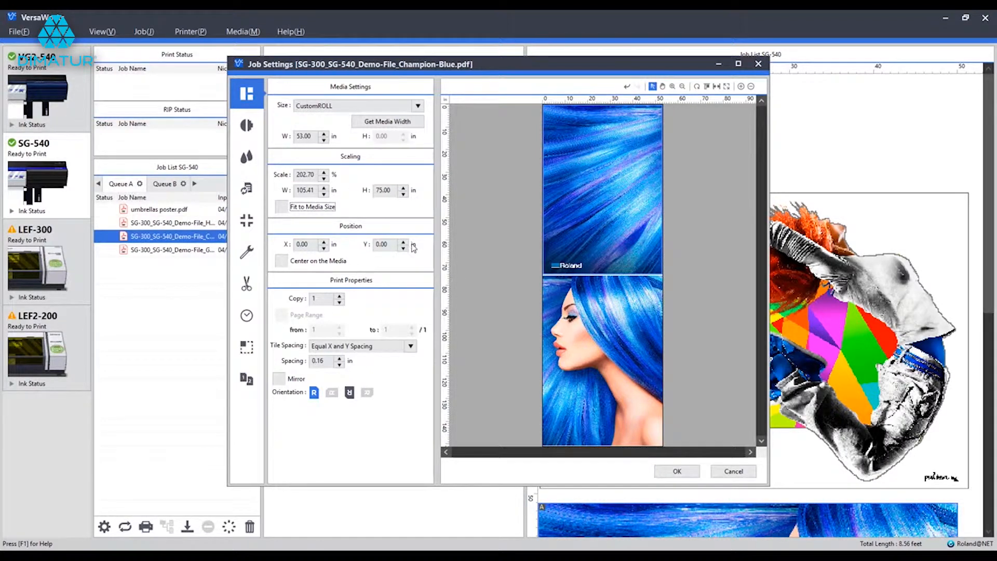
- Tile the Champion-Blue image by number of tiles, with two horizontal tiles and one vertical
click(252, 353)
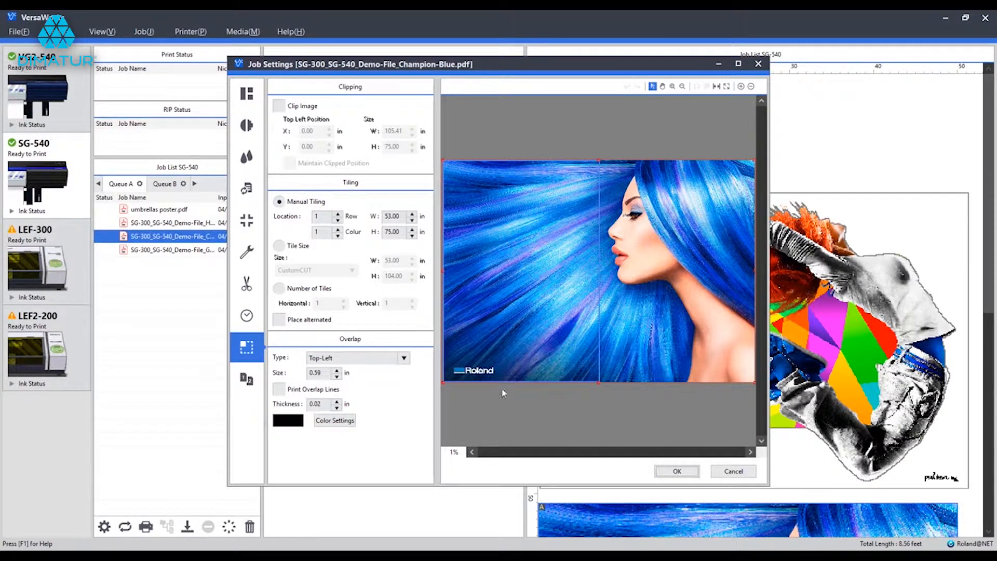
click(304, 290)
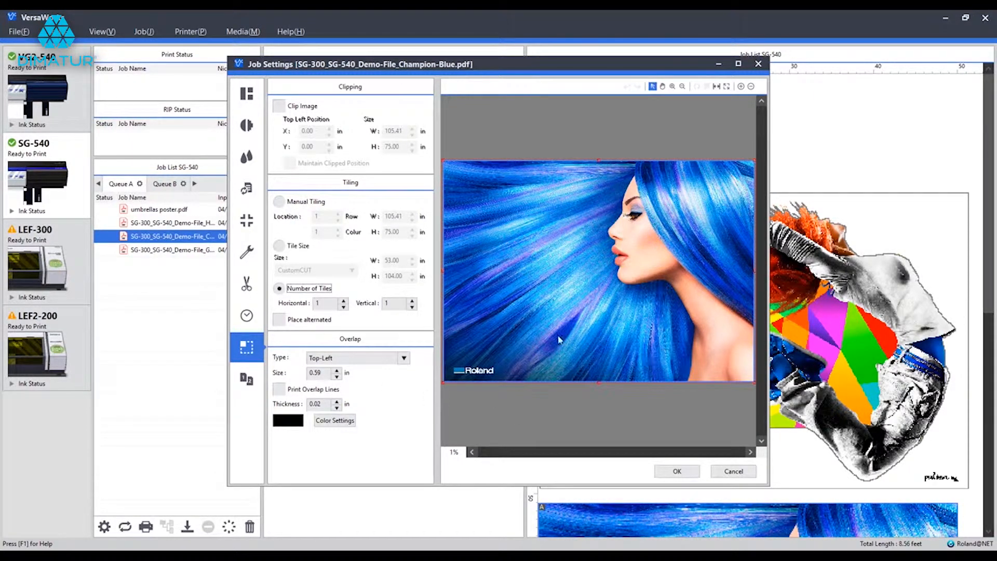
click(344, 301)
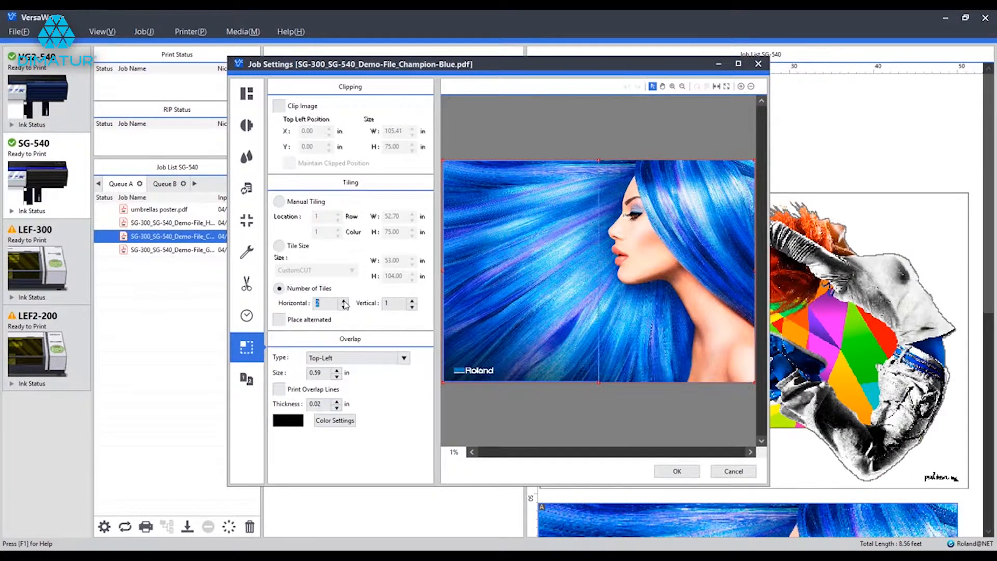
click(344, 302)
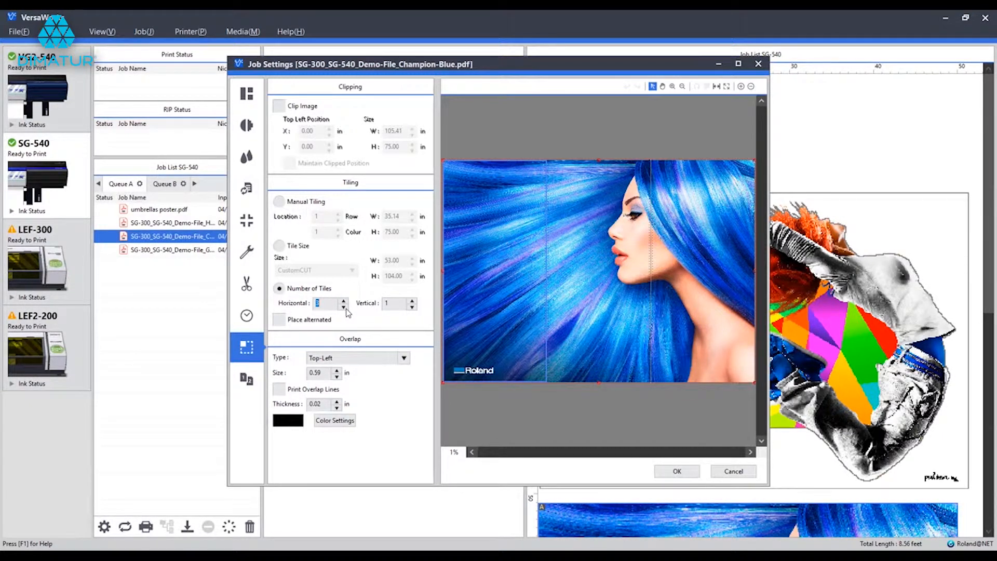
click(345, 308)
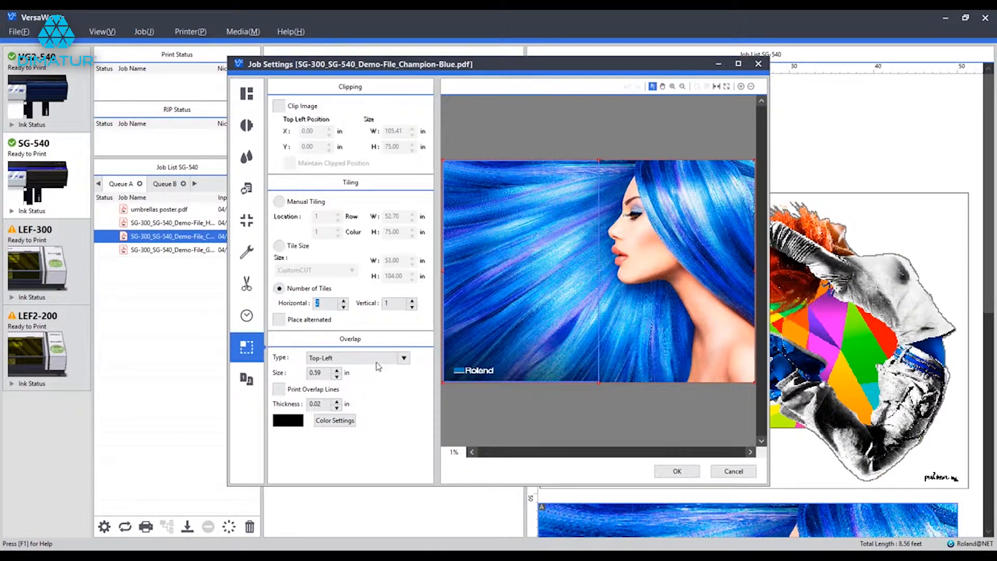
- Set the tile overlap type to Top-Left with a size of 0.59 in and check the tiles in the layout preview
click(405, 358)
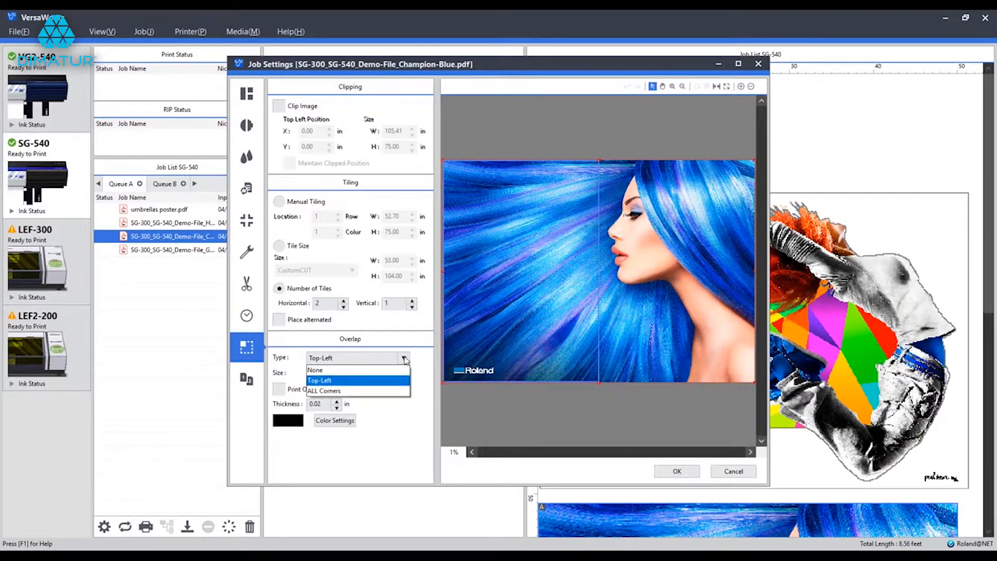
click(404, 358)
click(404, 358)
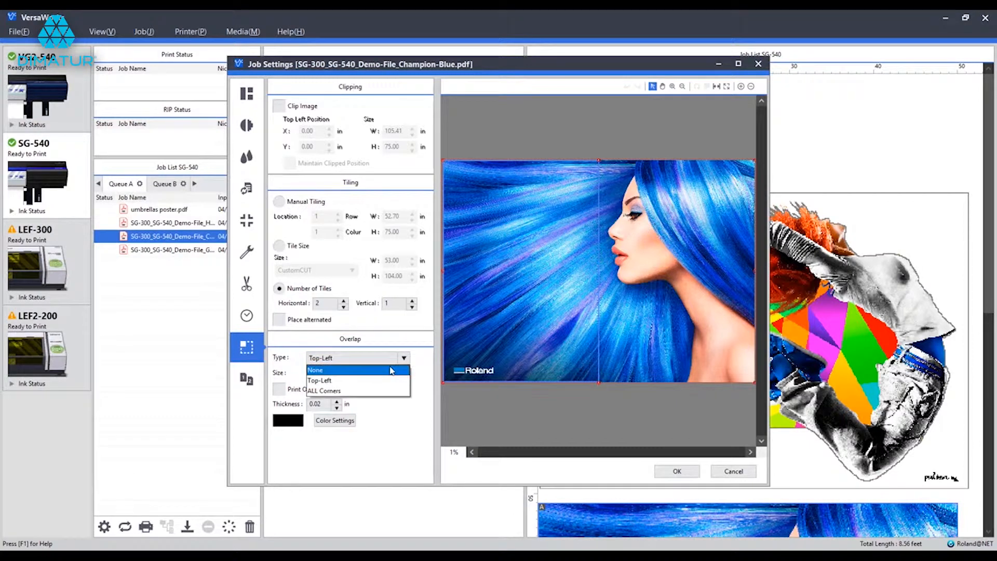
click(392, 370)
click(404, 358)
click(397, 381)
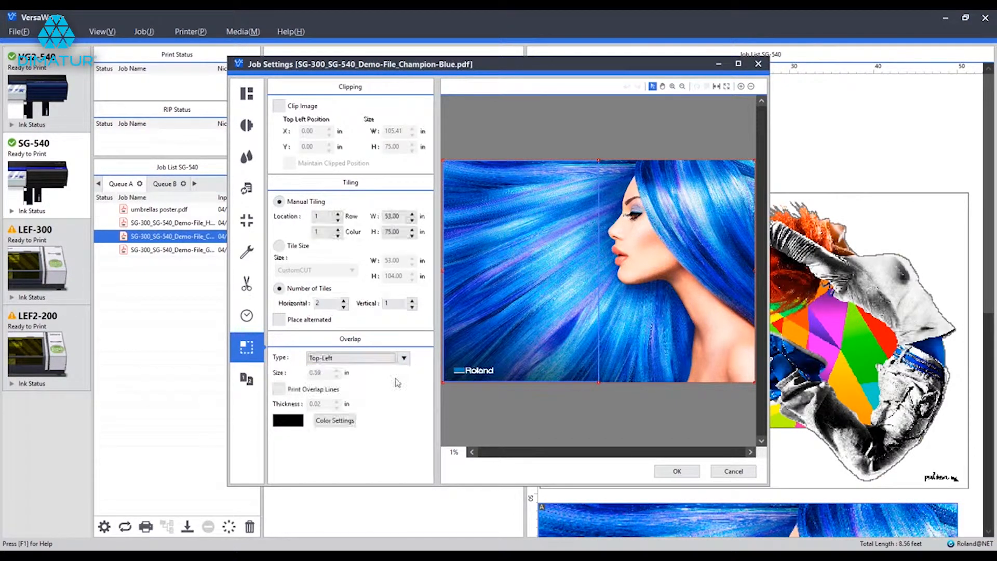
drag(325, 373, 315, 372)
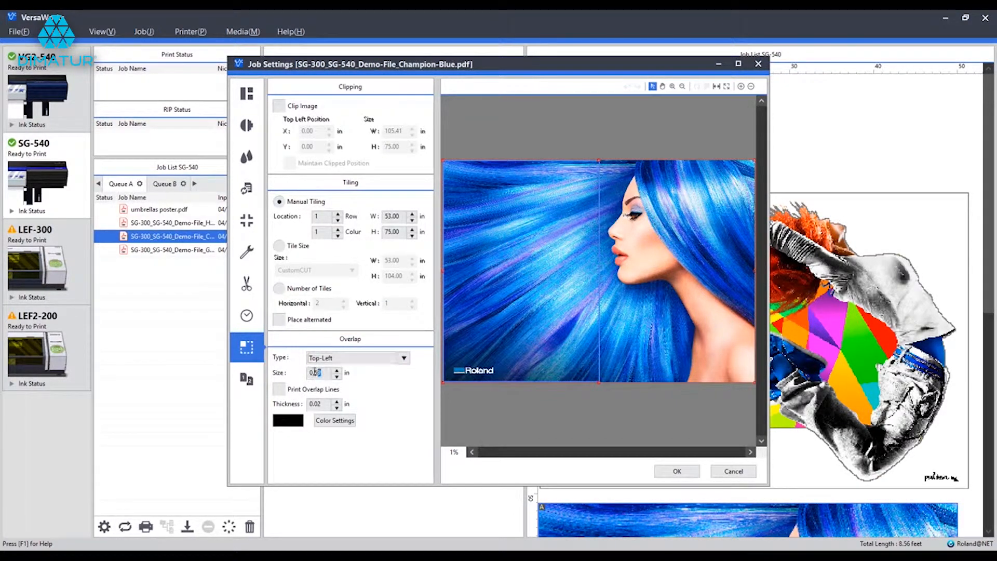
key(Up)
click(247, 94)
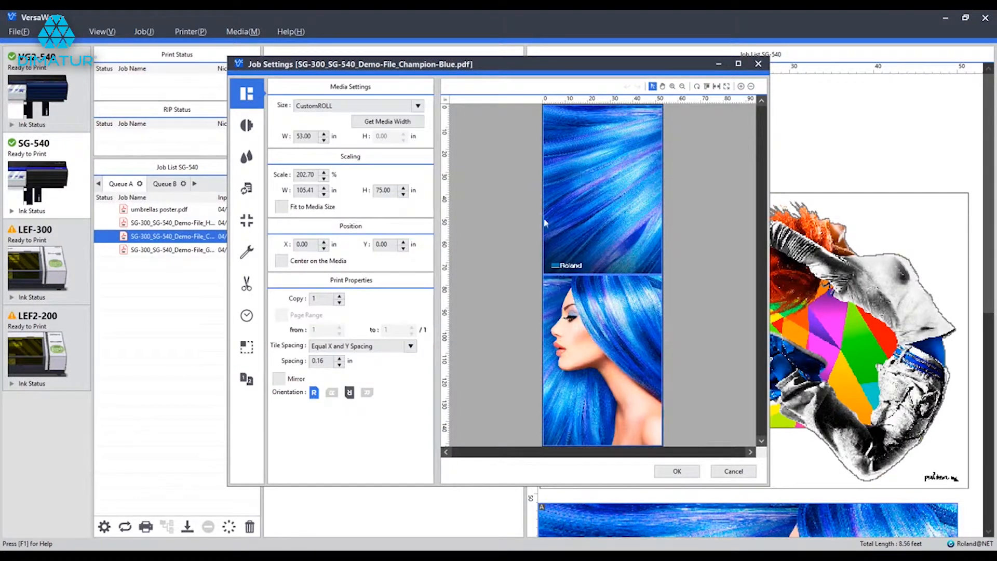
click(665, 223)
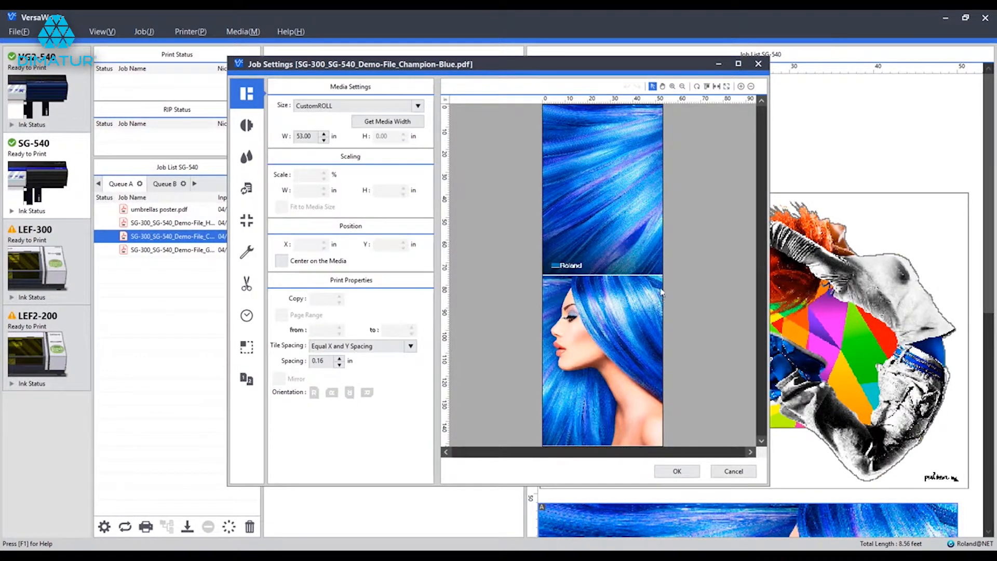
- Try excluding the left tile, bring it back, exclude the right tile instead, and preview the resulting layout
click(246, 347)
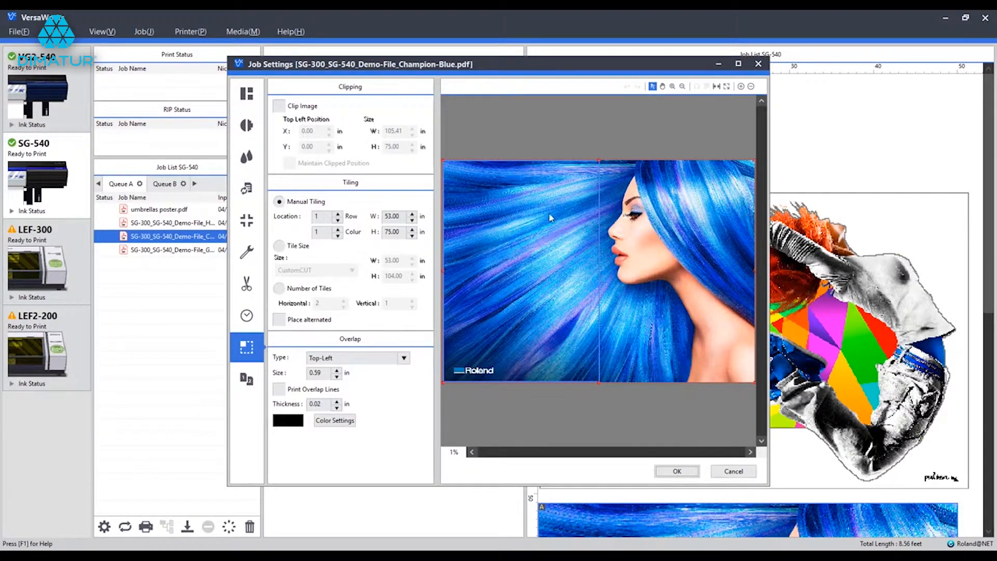
click(551, 218)
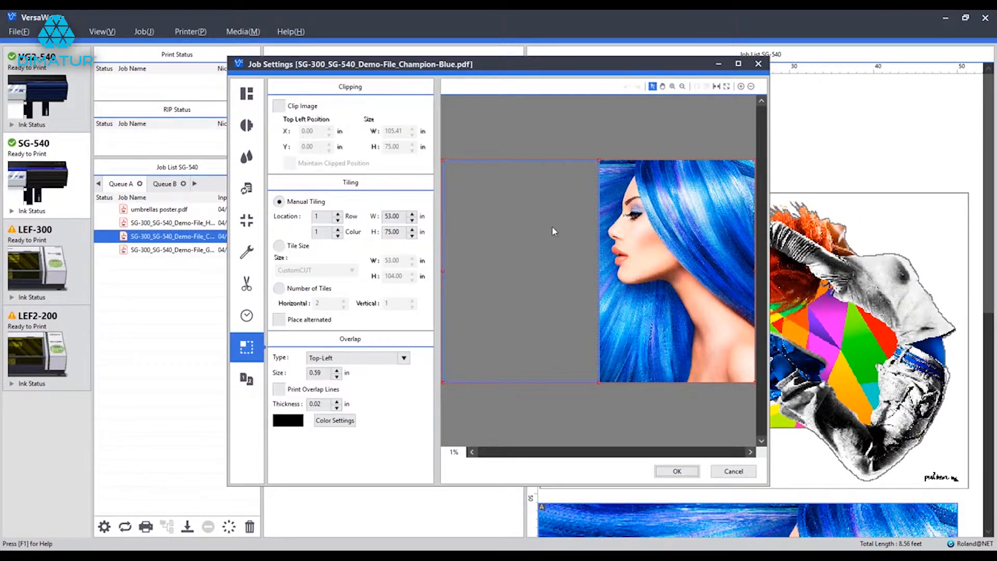
click(554, 231)
click(661, 244)
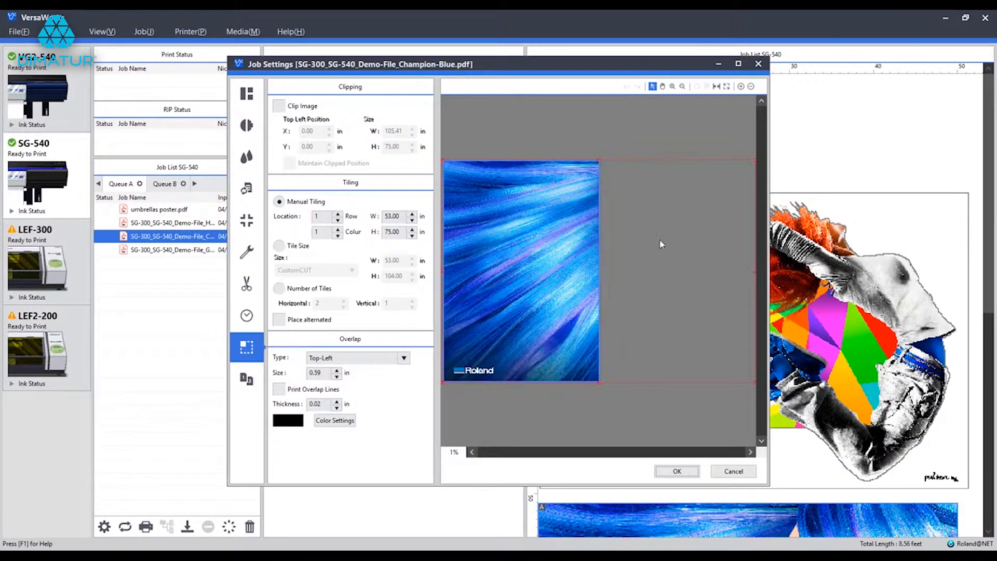
click(248, 95)
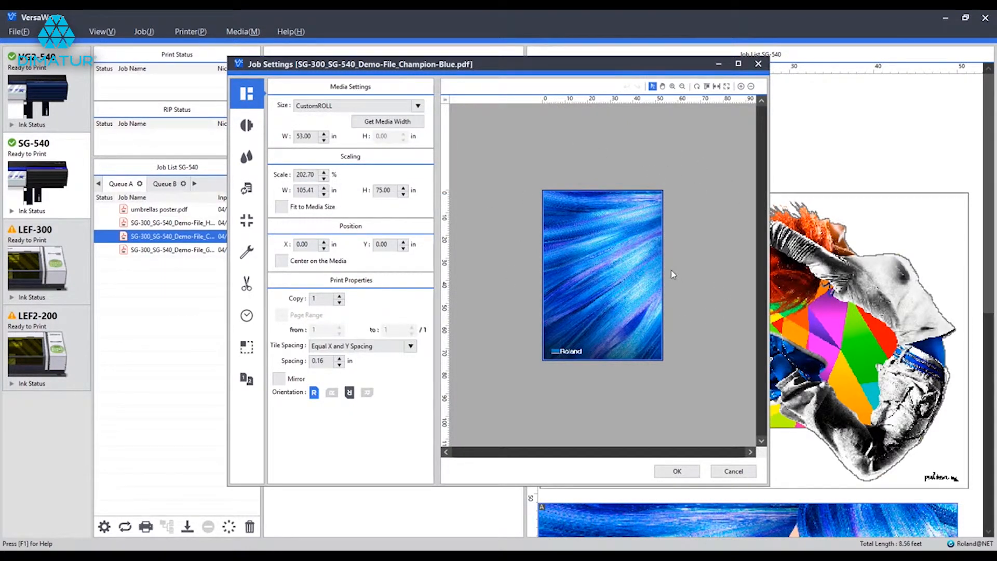
- Include the right tile in the print again and apply the Champion-Blue job settings
click(247, 347)
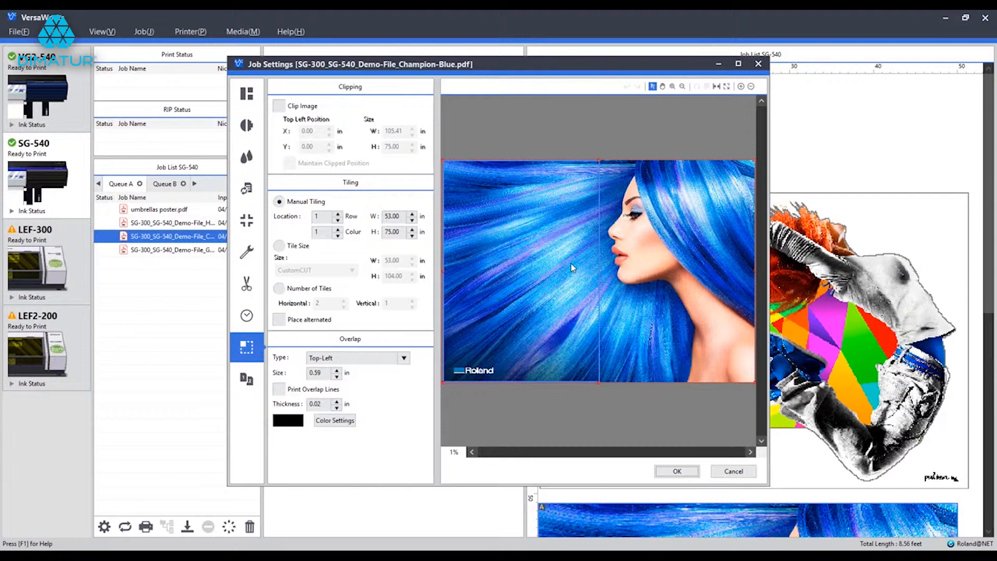
click(683, 471)
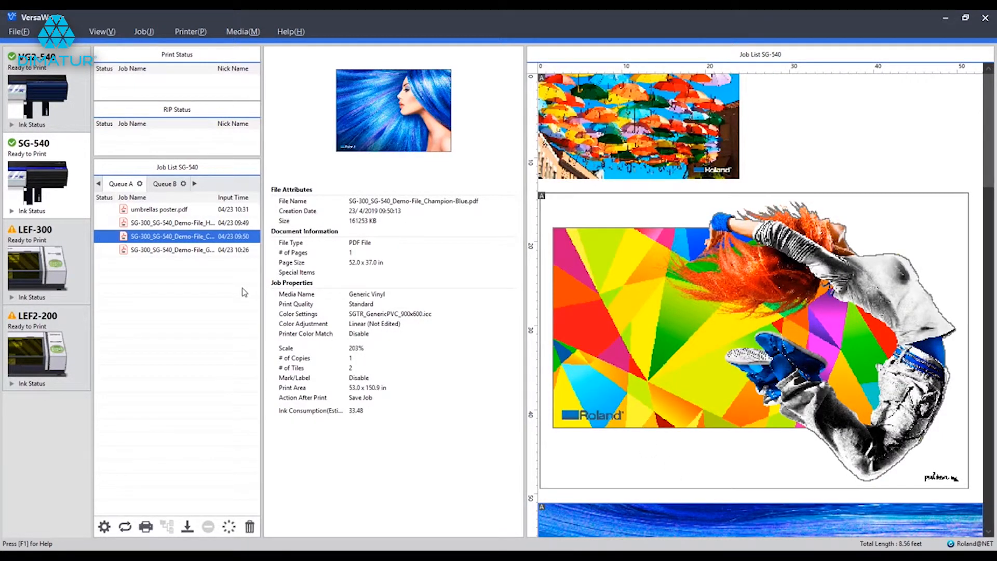